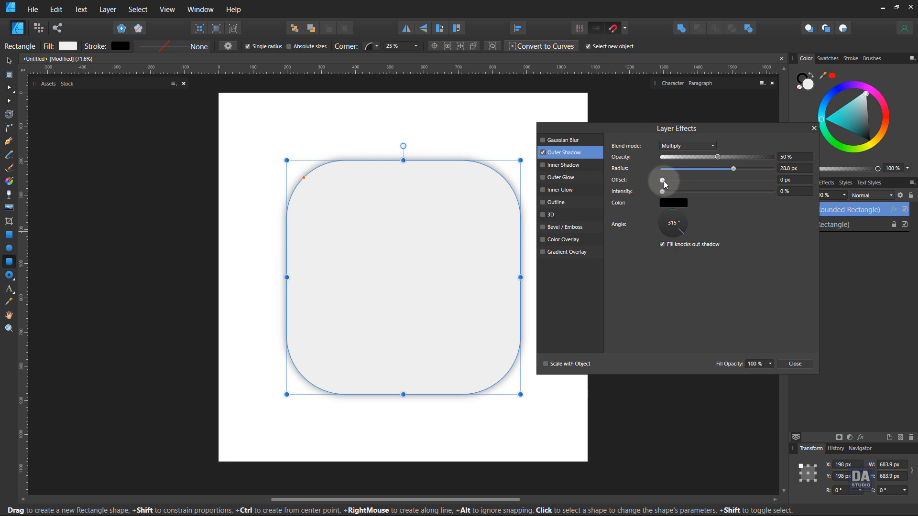
- Set the rounded rectangle's outer shadow to an offset of 22.3 px and an opacity of 29%
left_click_drag(664, 181, 695, 163)
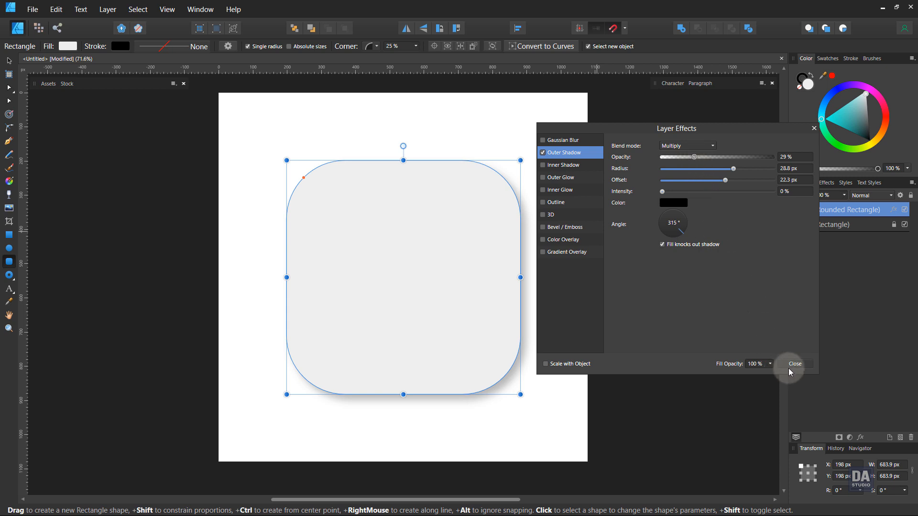
- Add an inner shadow to the rounded rectangle with 28.4 px radius, 27.2 px offset, 135° angle and 16% opacity
left_click(584, 165)
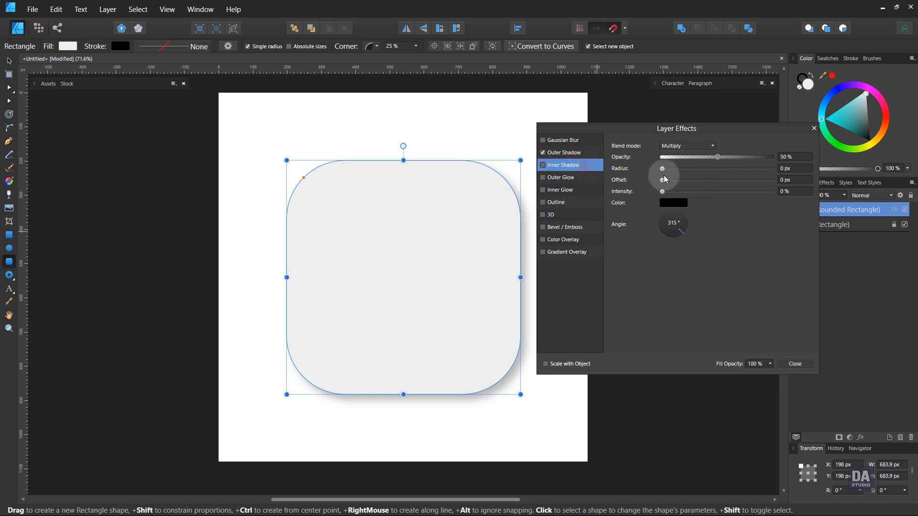
left_click_drag(663, 169, 733, 170)
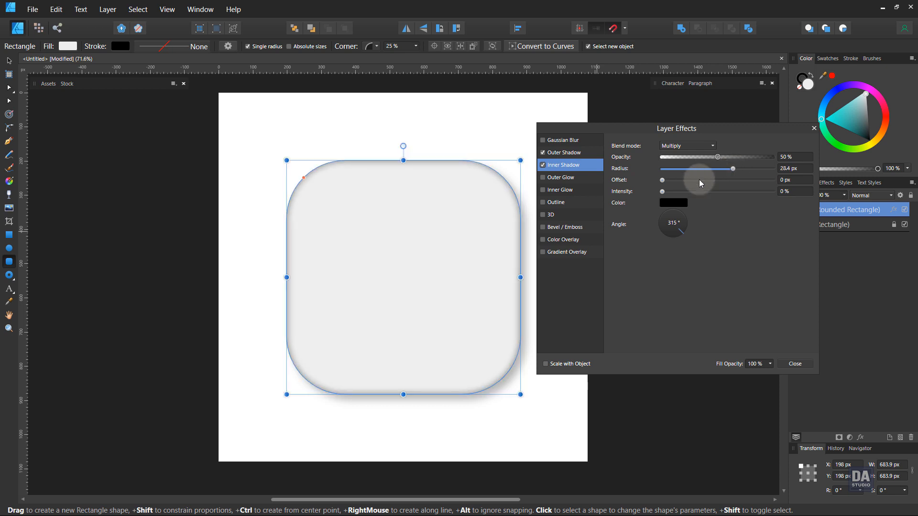
left_click_drag(681, 230, 661, 214)
left_click_drag(664, 182, 680, 161)
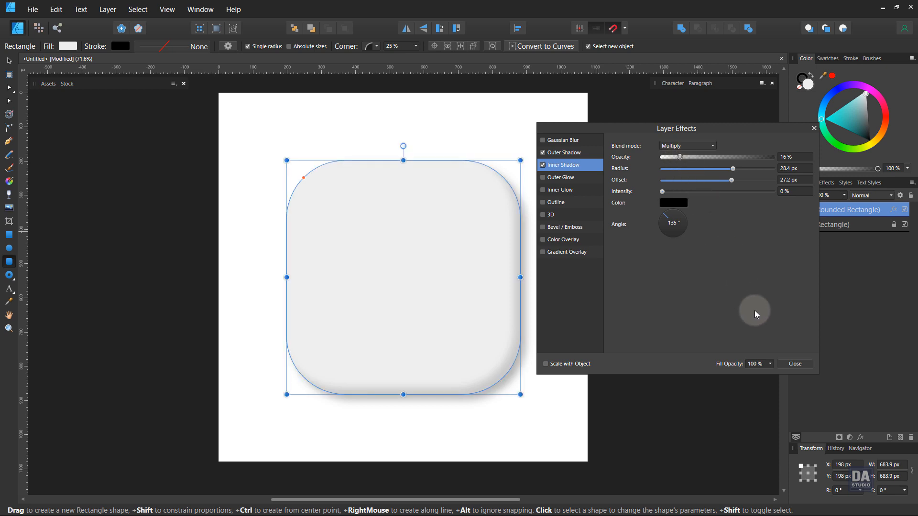
left_click(795, 364)
left_click(707, 330)
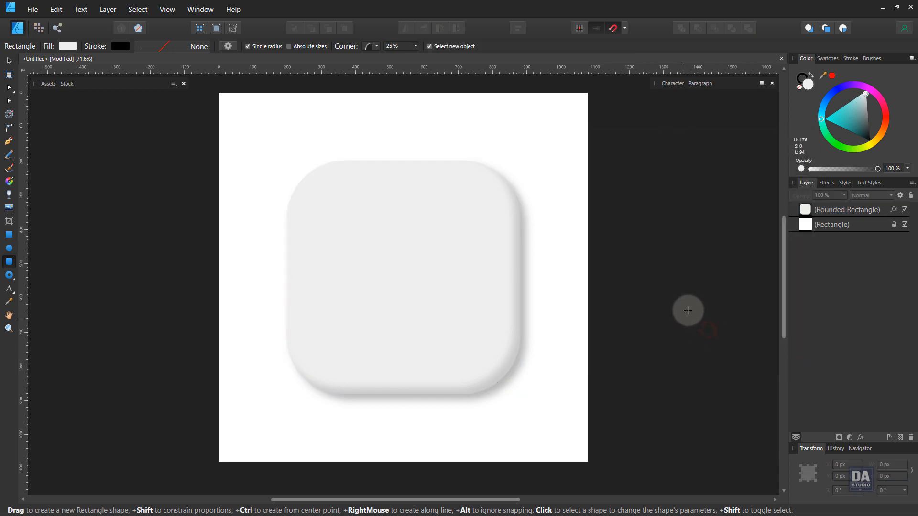
- Change the rounded rectangle's fill to a very pale green with hue 138, saturation 100 and lightness 97
left_click(502, 300)
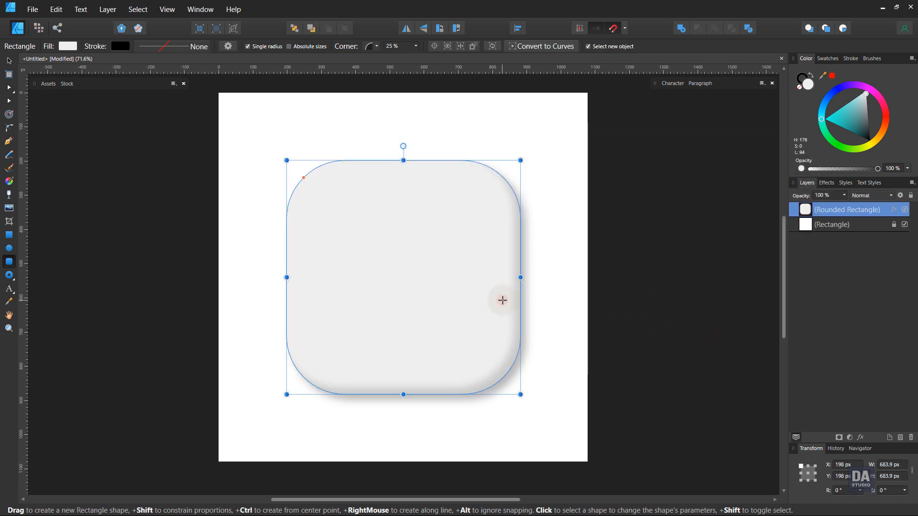
key("v")
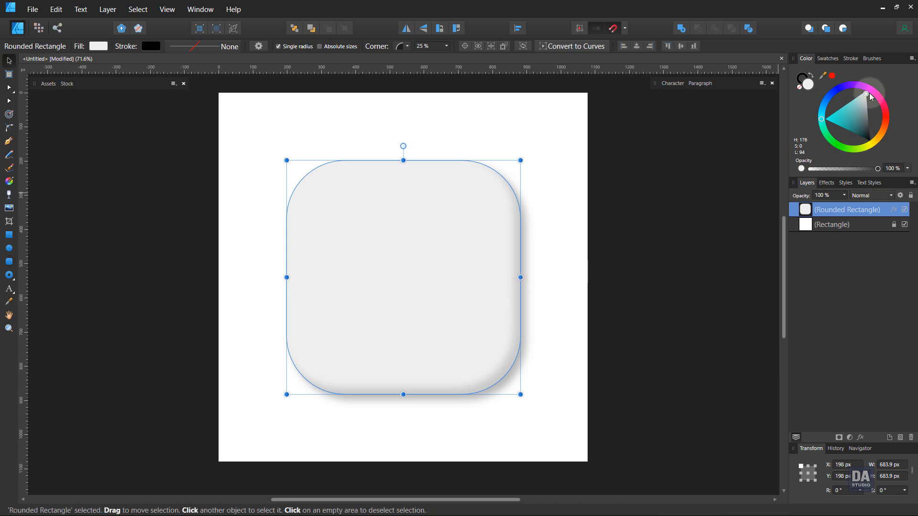
left_click_drag(868, 99, 867, 94)
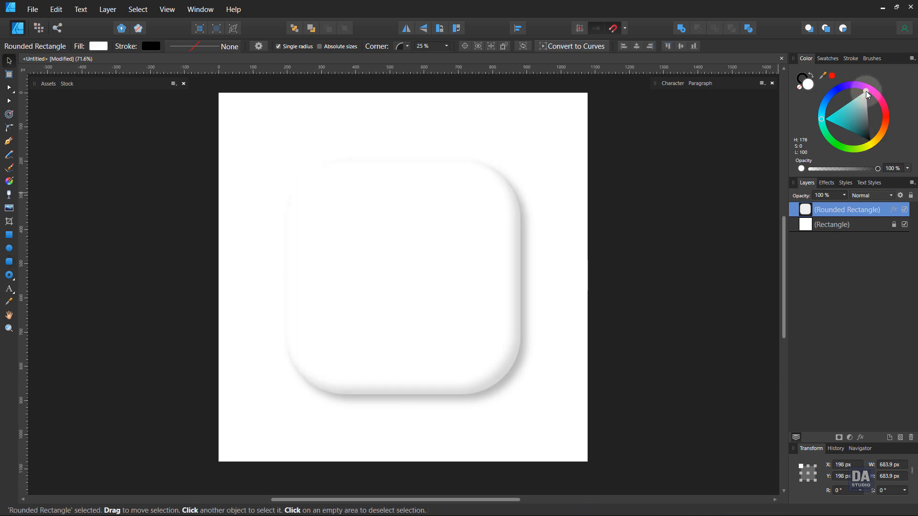
left_click(865, 91)
left_click_drag(866, 90, 864, 92)
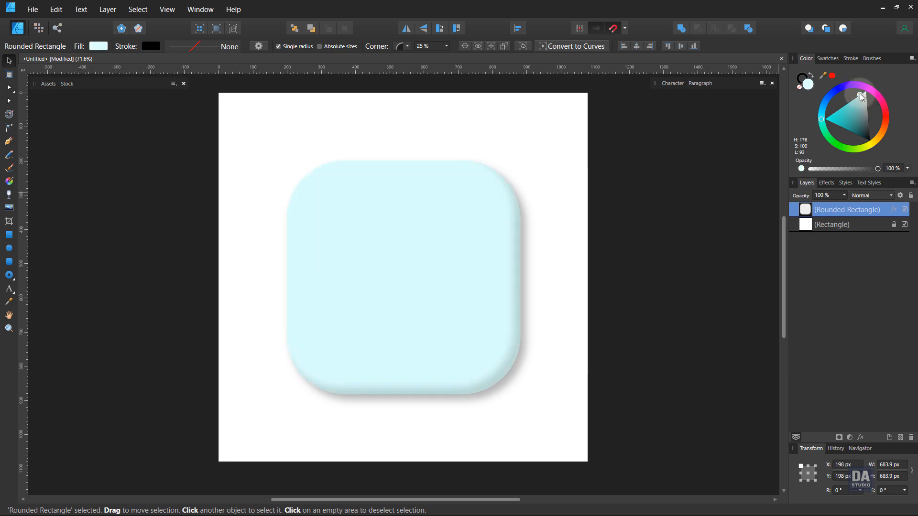
left_click_drag(865, 90, 863, 92)
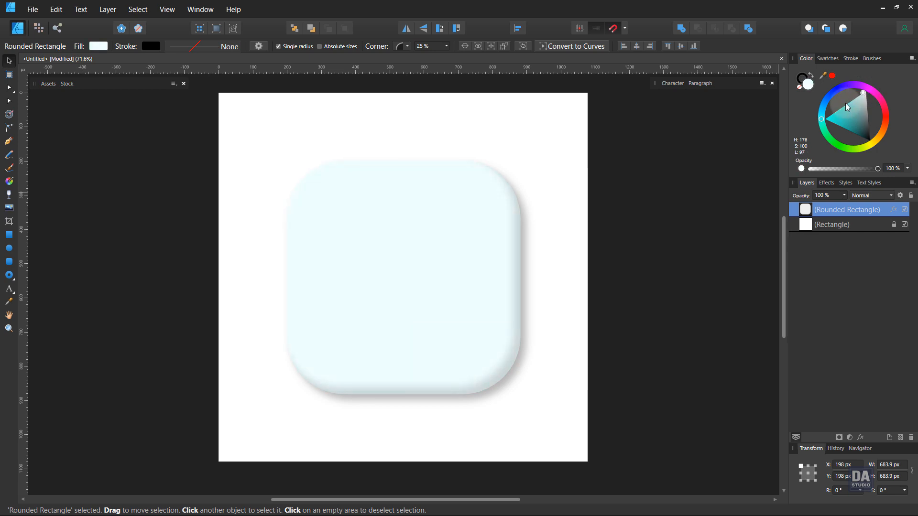
left_click_drag(822, 119, 836, 133)
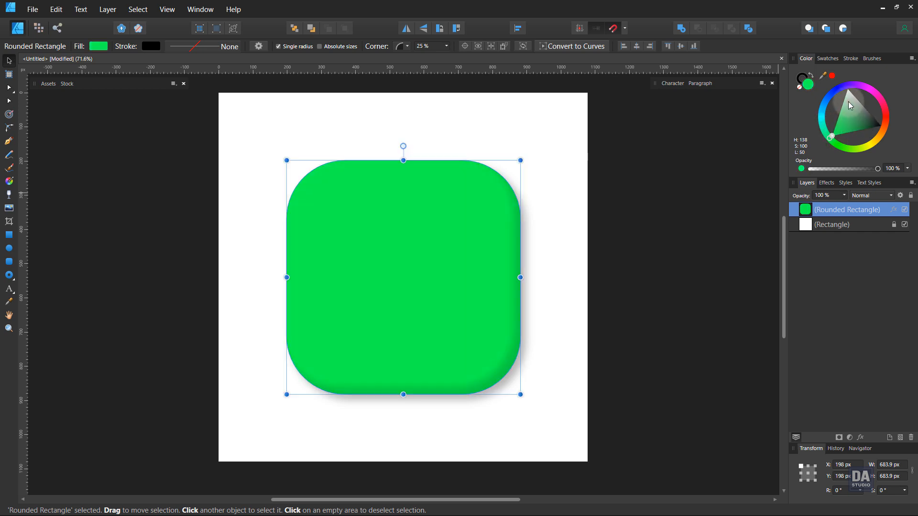
mouse_move(848, 102)
left_mouse_down()
mouse_move(845, 89)
mouse_move(841, 96)
left_mouse_up()
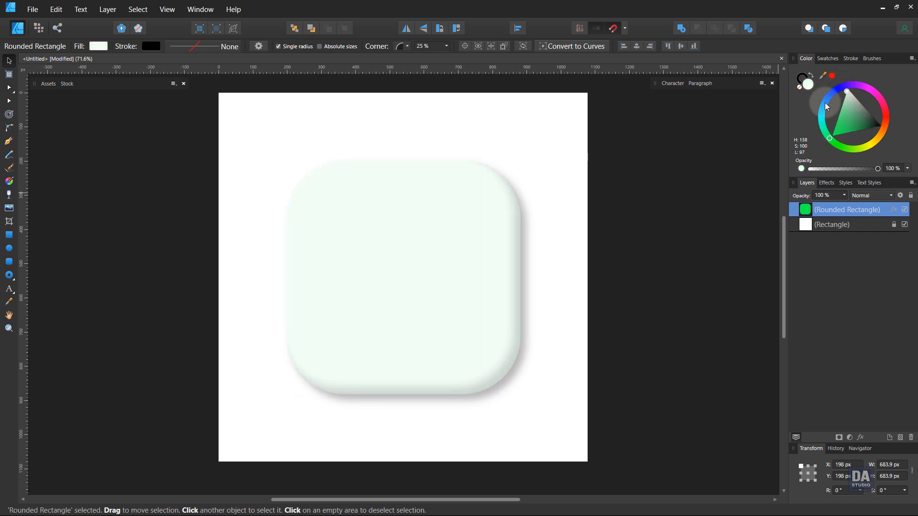
left_click(700, 223)
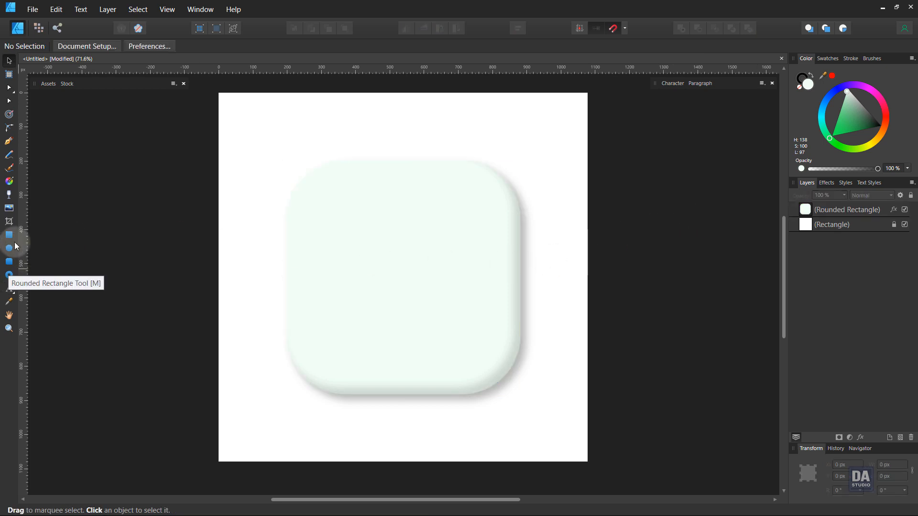
- Place the plain black WhatsApp icon from the Social Media Icons assets on the rounded rectangle and centre it horizontally and vertically
left_click(47, 85)
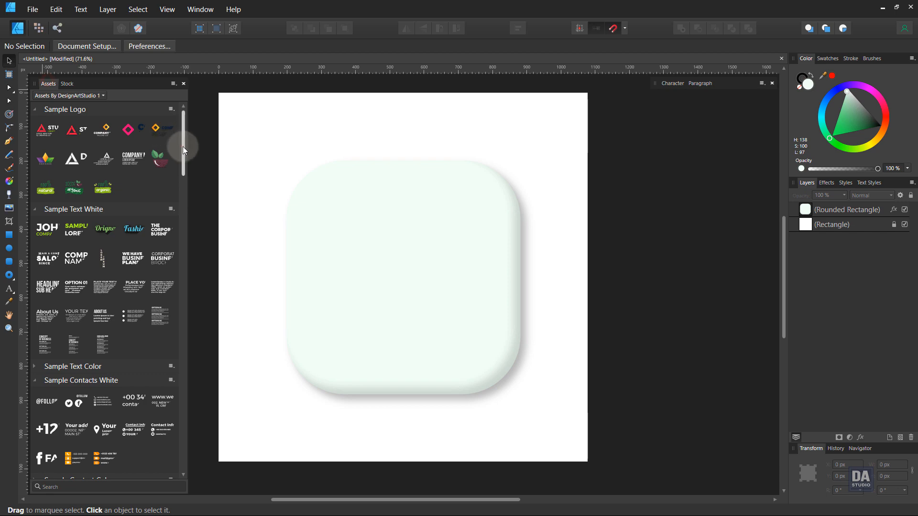
left_click_drag(184, 150, 185, 288)
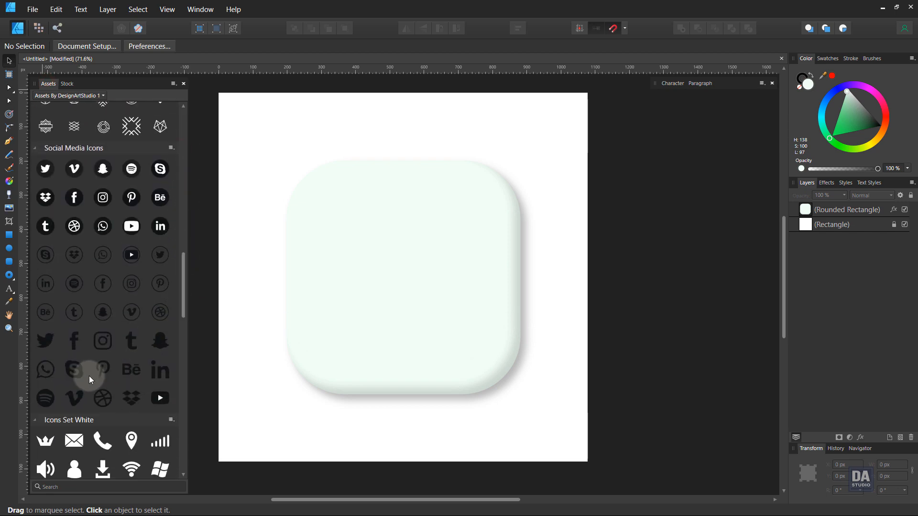
left_click_drag(45, 374, 455, 301)
left_click(354, 46)
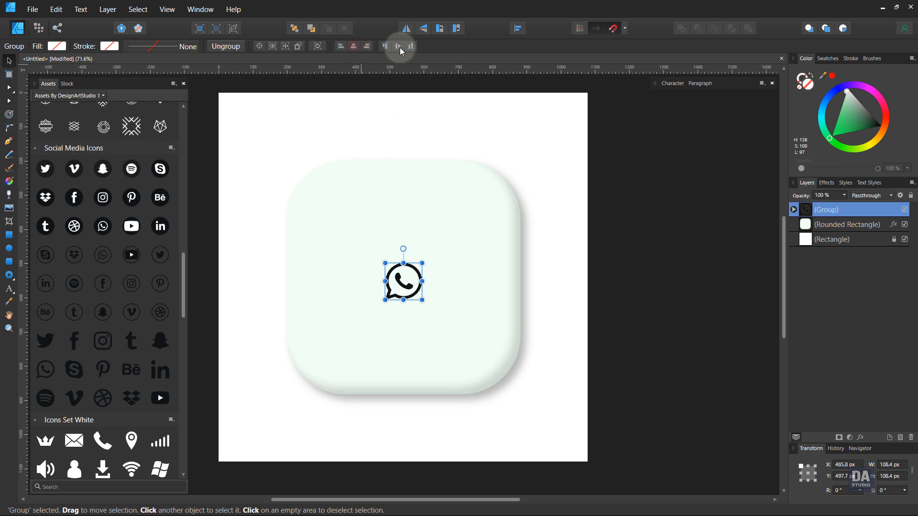
left_click(398, 45)
- Enlarge the WhatsApp icon proportionally from its centre to about 399 px wide and recolour it white
left_click_drag(422, 297, 471, 346)
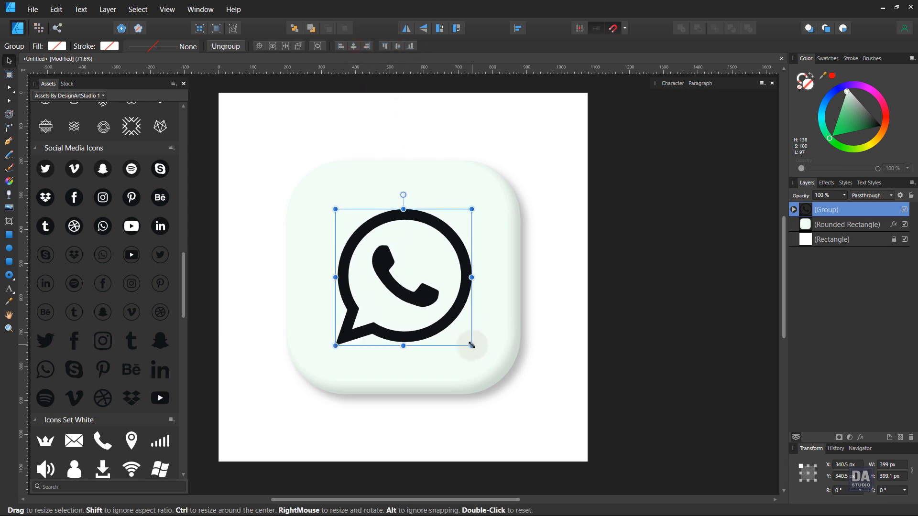
left_click(851, 84)
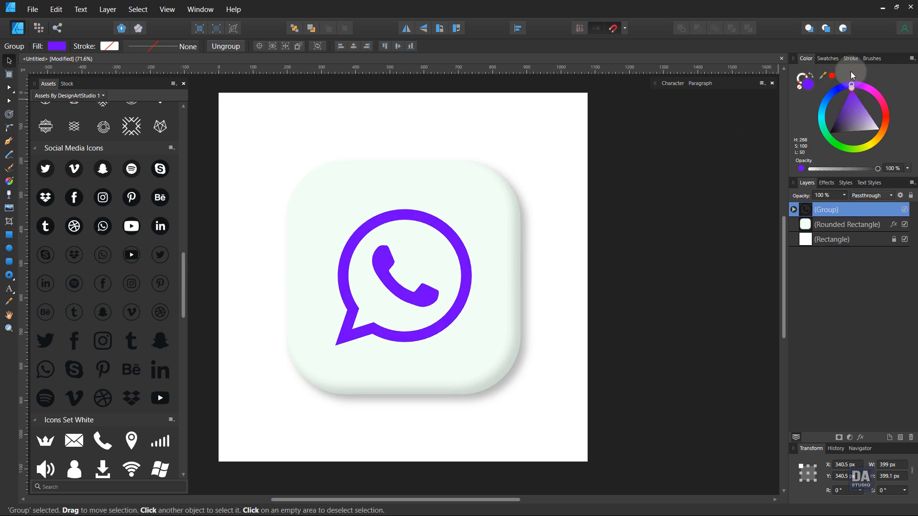
mouse_move(852, 87)
left_mouse_down()
mouse_move(863, 117)
mouse_move(899, 148)
left_mouse_up()
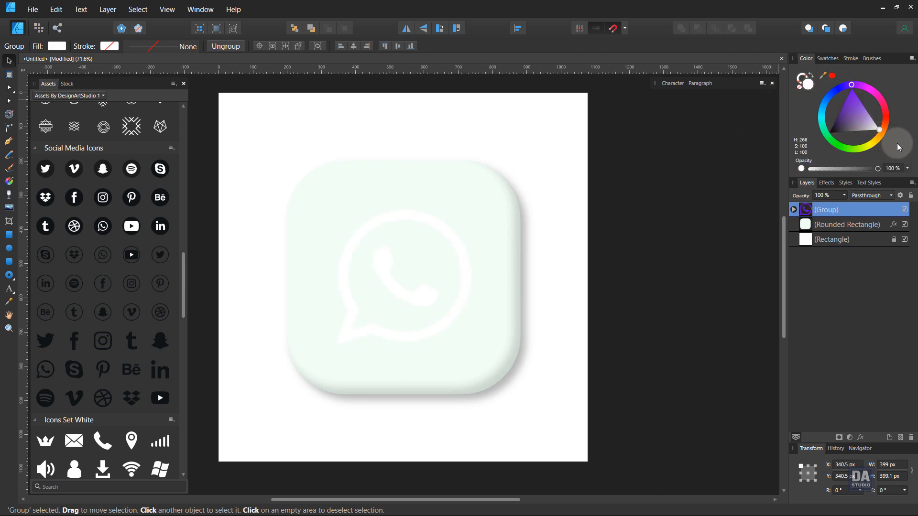
- Give the icon an outer shadow of 6 px radius, 10.1 px offset, 29% opacity, and an inner shadow of 3 px radius, 28% opacity
left_click(861, 439)
left_click(565, 153)
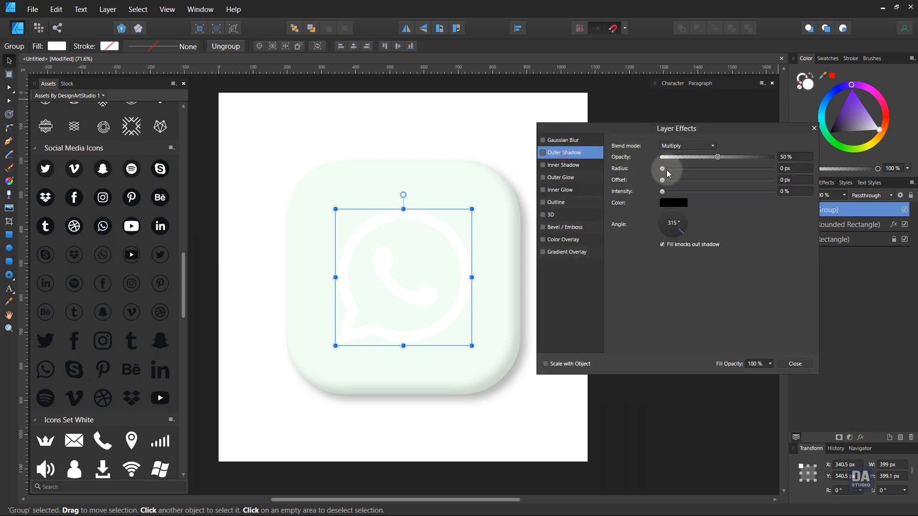
left_click_drag(668, 171, 694, 157)
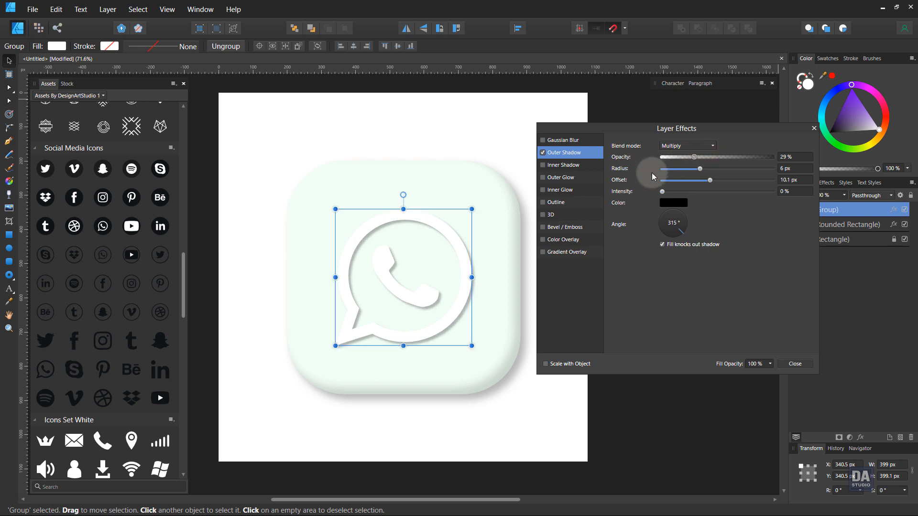
left_click(571, 165)
left_click_drag(662, 171, 693, 158)
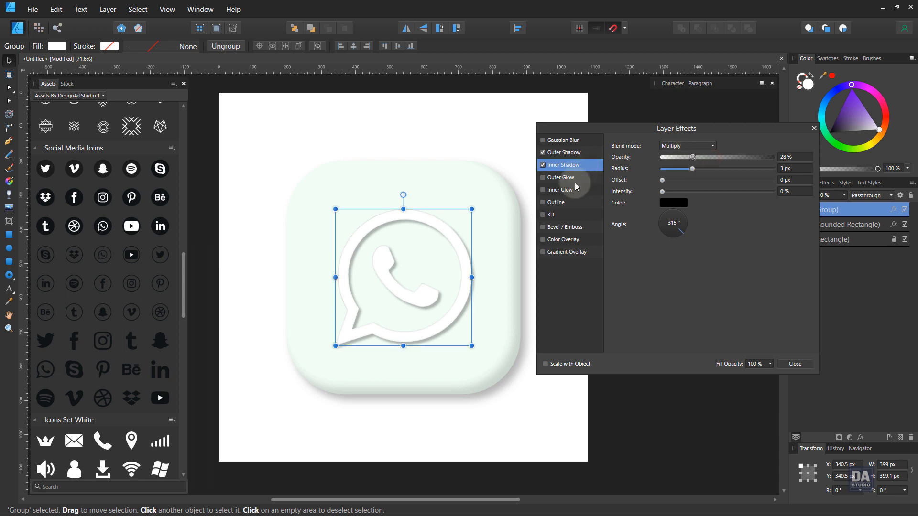
- Add a 3D layer effect to the WhatsApp icon with a 4.3 px radius and 20 px soften
left_click(569, 228)
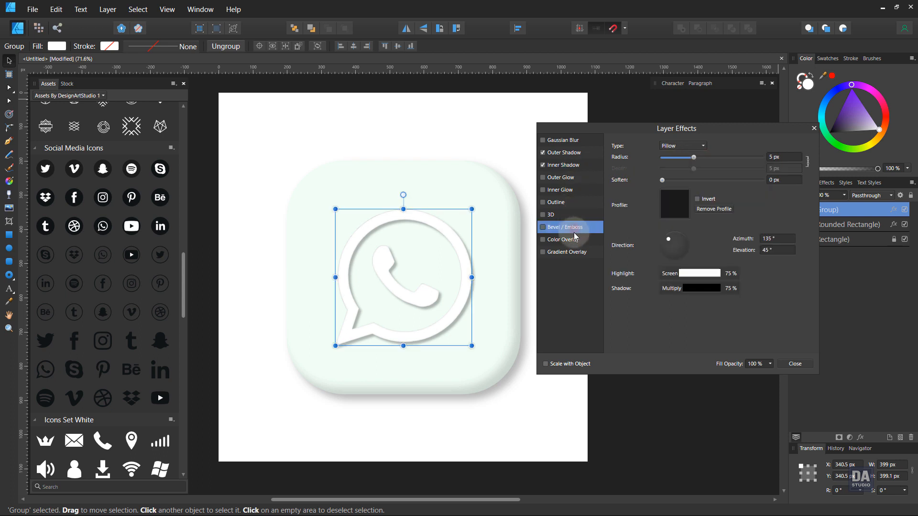
left_click(549, 215)
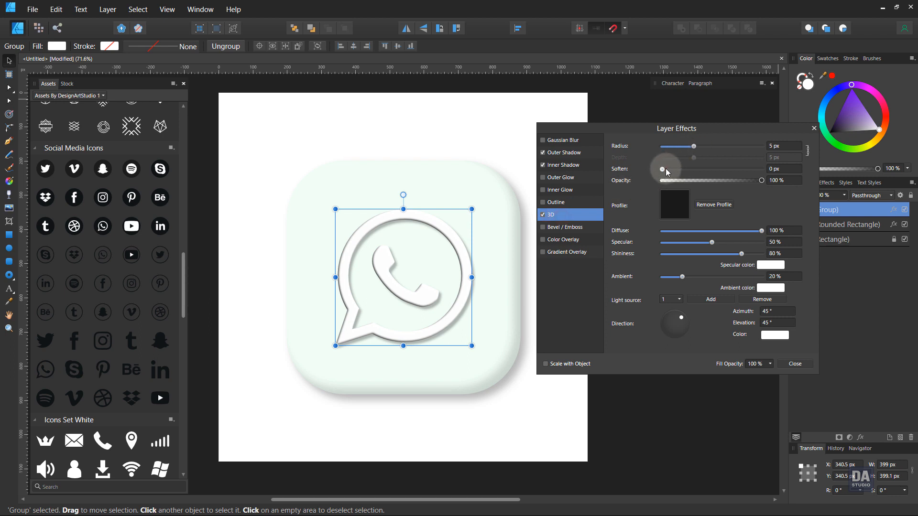
left_click_drag(665, 168, 768, 171)
mouse_move(694, 147)
left_mouse_down()
mouse_move(731, 148)
mouse_move(678, 148)
mouse_move(698, 152)
left_mouse_up()
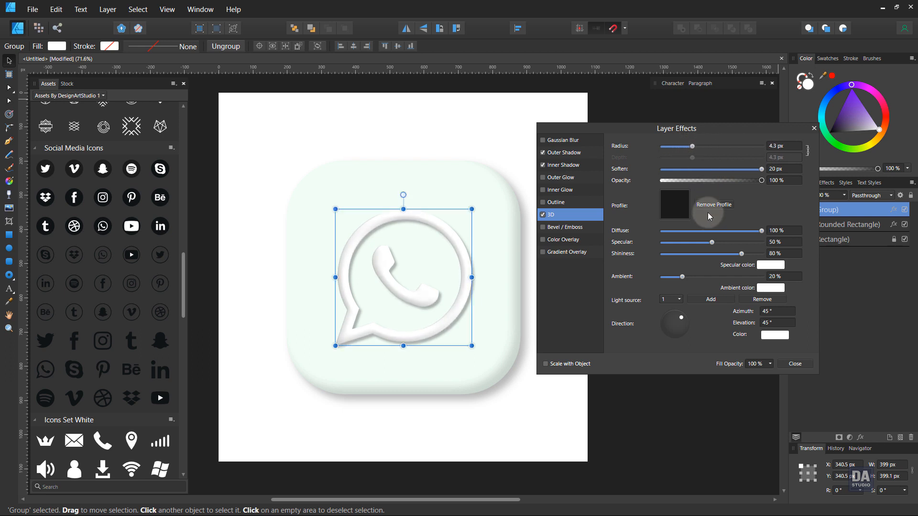
left_click(793, 364)
left_click(685, 315)
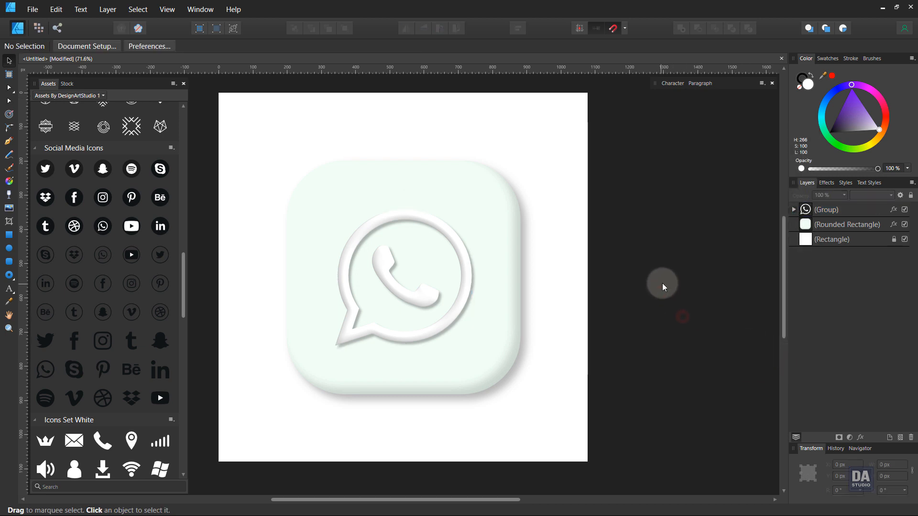
- Change the rounded rectangle's fill to a medium green with hue 138, saturation 100 and lightness 39
left_click(474, 312)
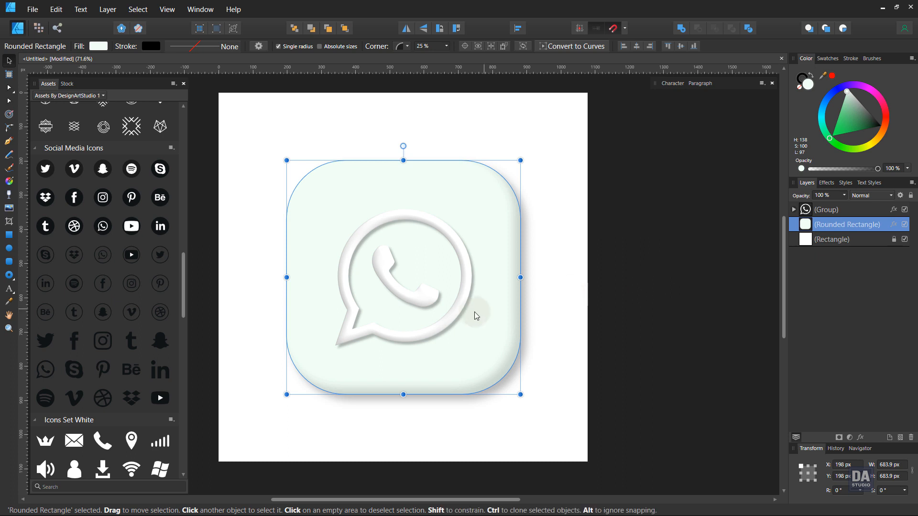
left_click(99, 46)
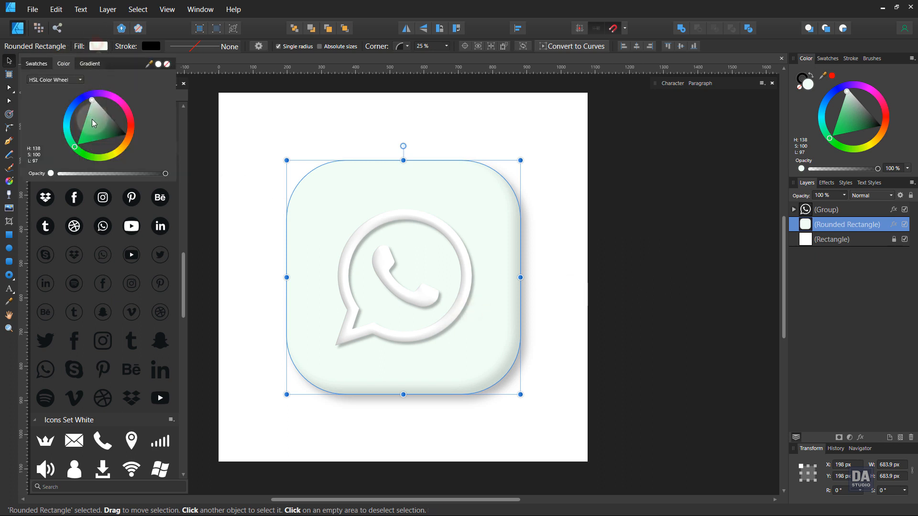
left_click(76, 152)
mouse_move(85, 169)
left_mouse_down()
mouse_move(115, 172)
mouse_move(119, 160)
left_mouse_up()
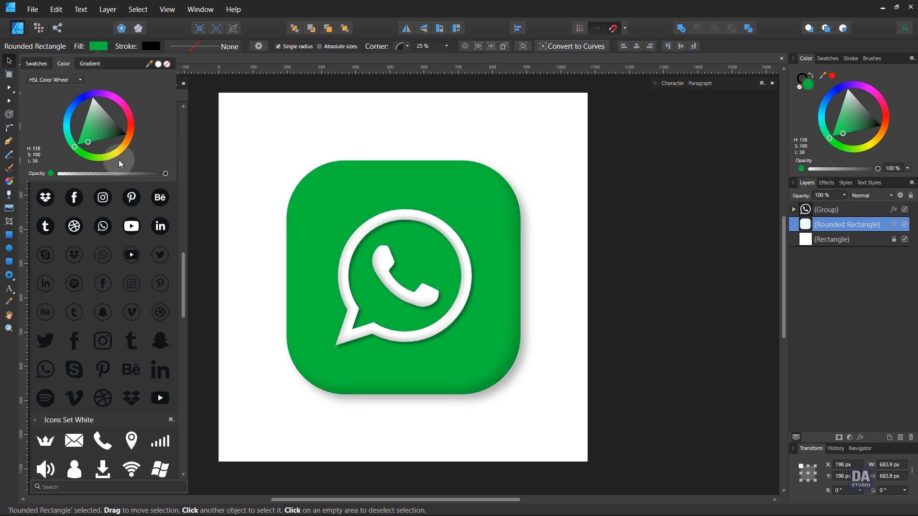
left_click(266, 23)
- Apply a diagonal linear gradient to the rounded rectangle, running from green at its upper left to dark green (lightness 21) at its lower right
left_click(9, 181)
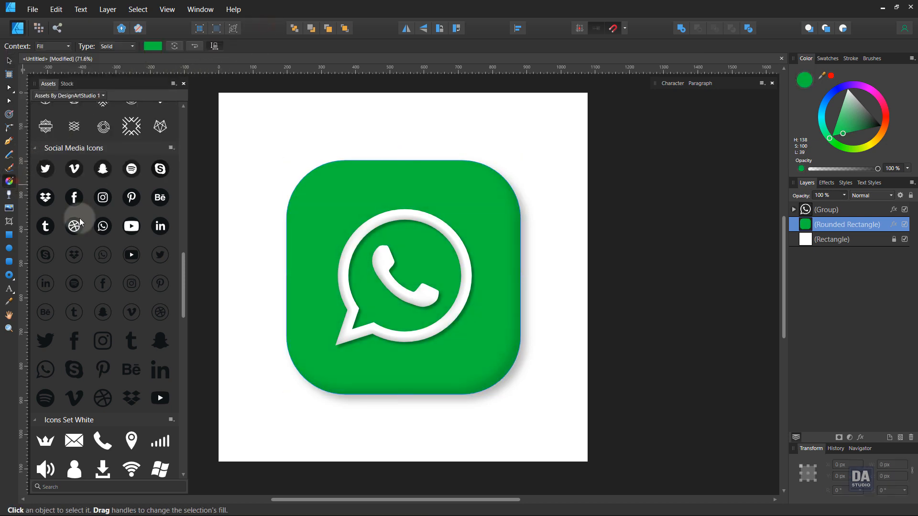
left_click_drag(335, 199, 482, 386)
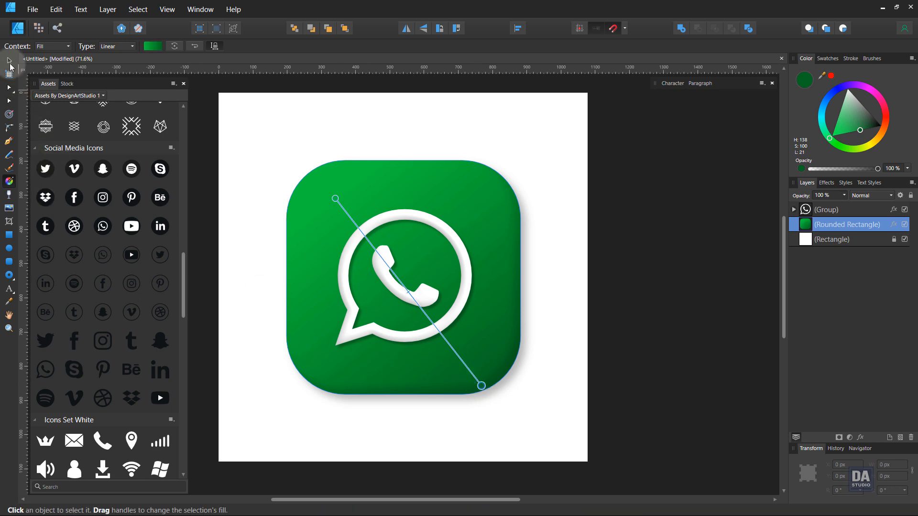
left_click(9, 61)
- Draw a circle about 455 px wide beneath the icon and move it over the rounded rectangle's upper-left corner
left_click(9, 248)
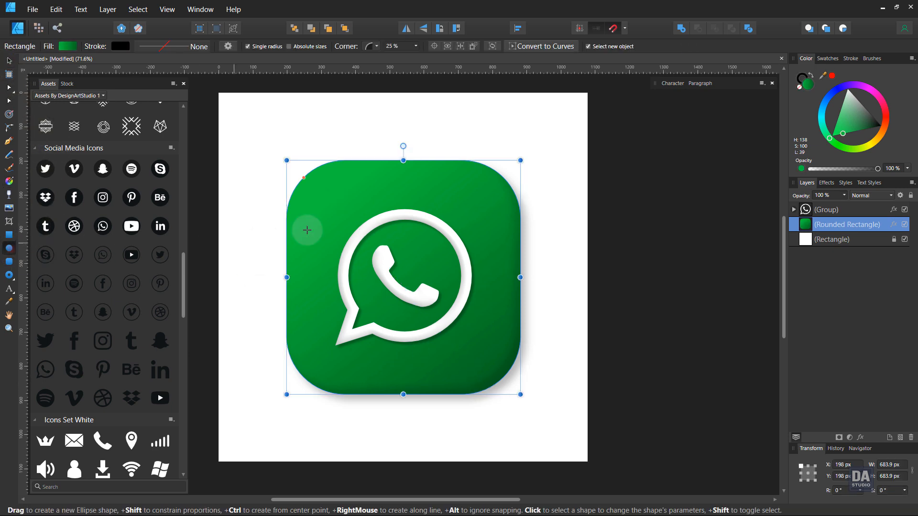
left_click_drag(316, 201, 477, 324)
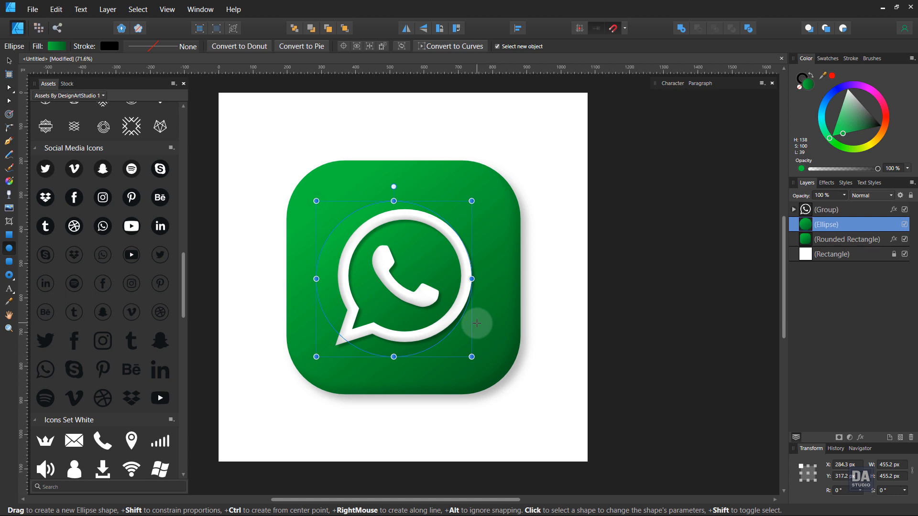
key("v")
left_click_drag(322, 268, 263, 215)
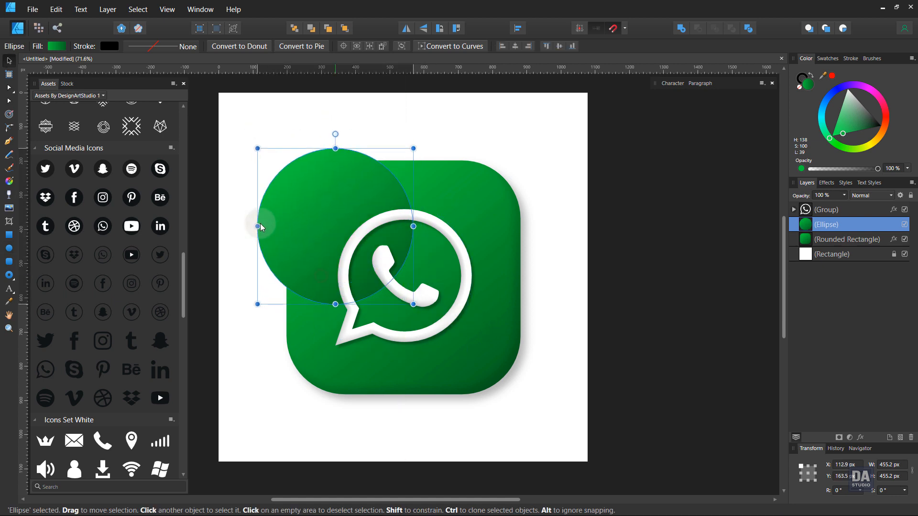
- Fill the circle with a white-to-transparent elliptical gradient centred on the circle and fading out just beyond its edge
left_click(827, 58)
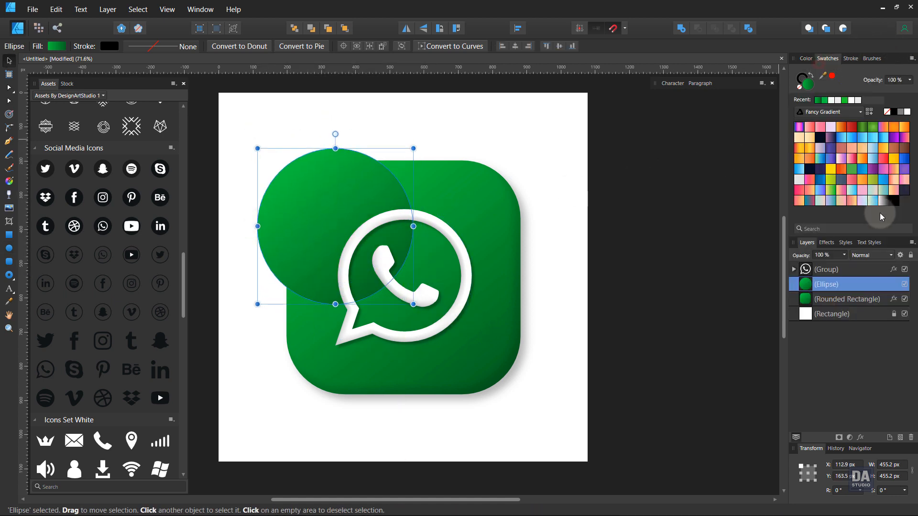
left_click(884, 204)
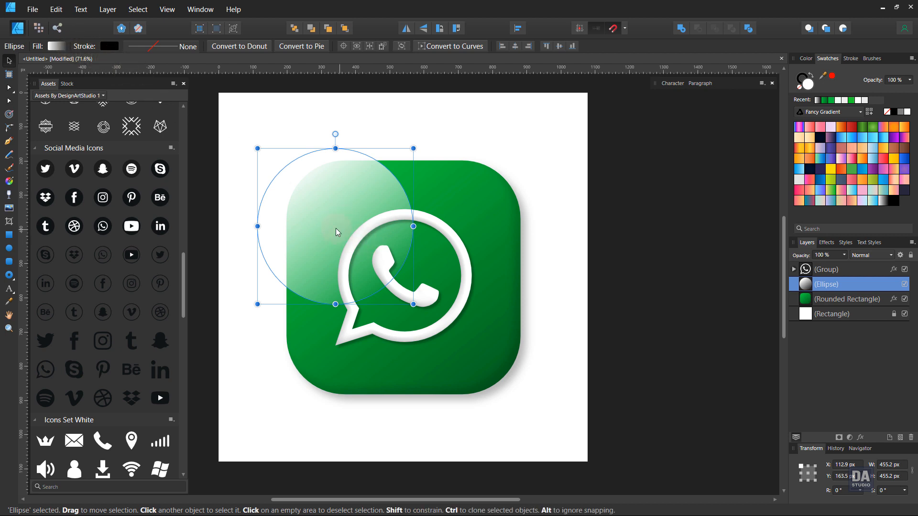
left_click(8, 181)
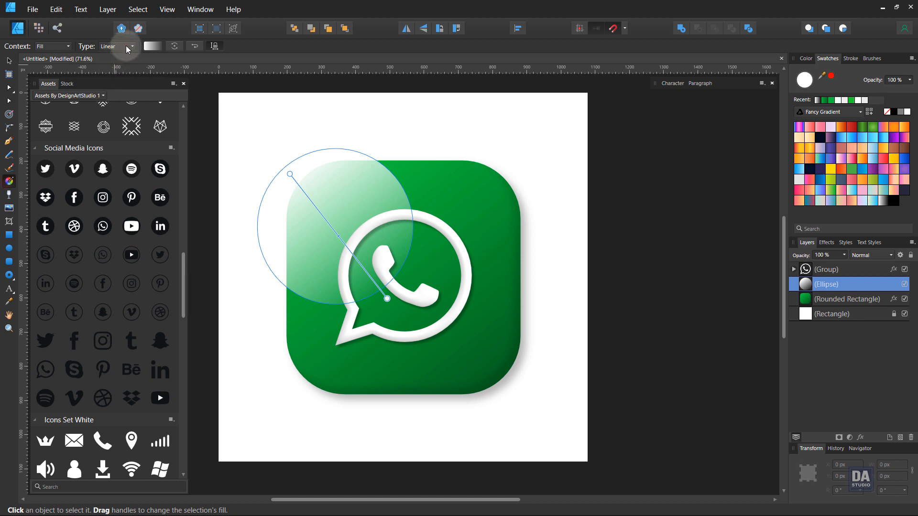
left_click(127, 47)
left_click(117, 87)
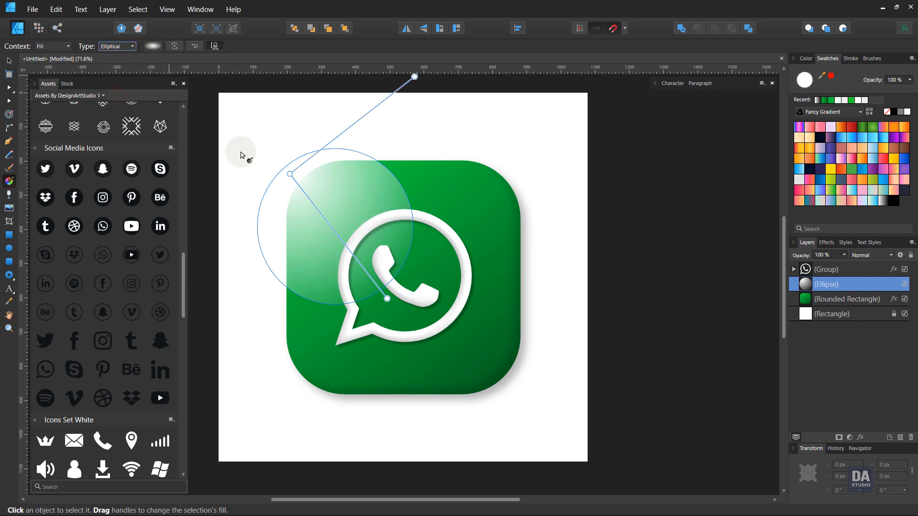
left_click_drag(290, 174, 404, 183)
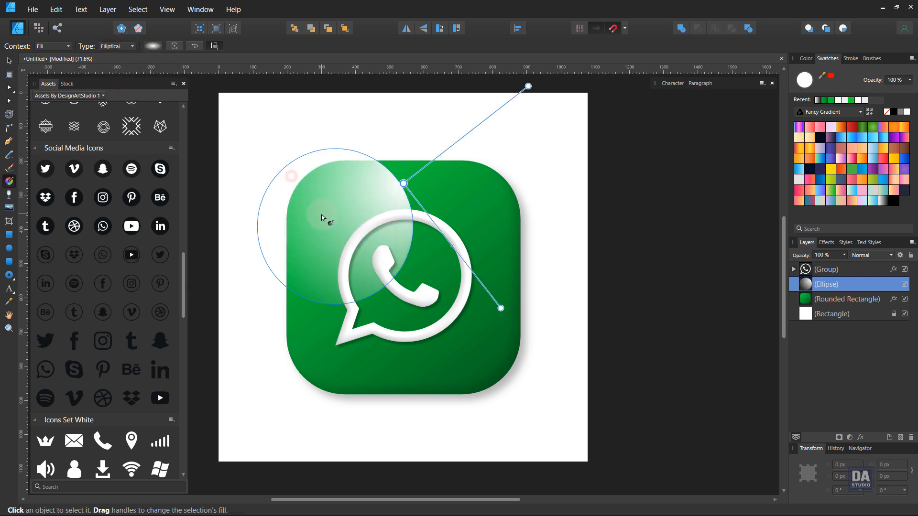
left_click_drag(335, 227, 421, 226)
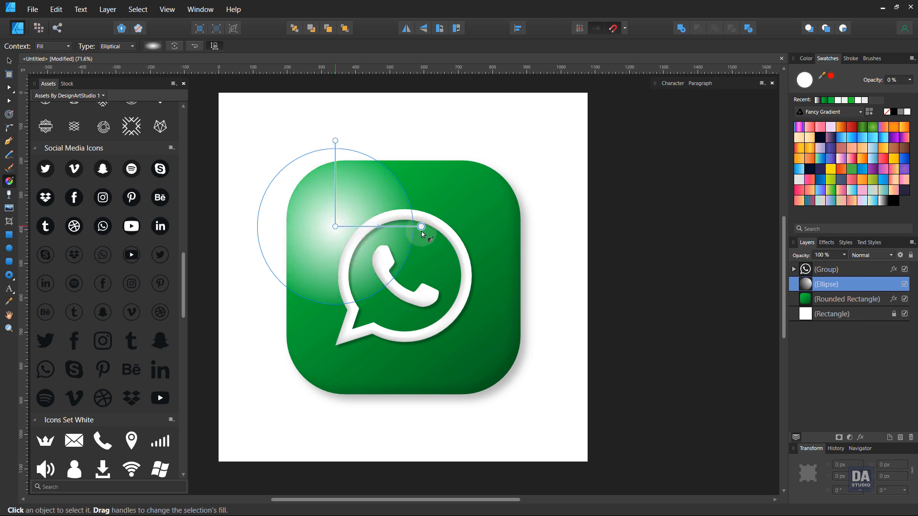
left_click(9, 61)
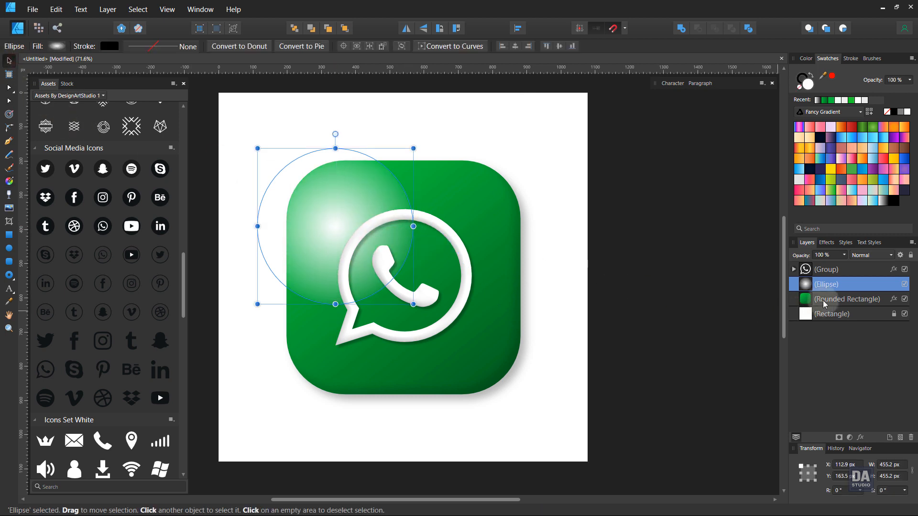
- Clip the circle inside the rounded rectangle and reshape it into an ellipse about 721 × 598 px, rotated about 36° over the upper-left area
left_click_drag(830, 284, 843, 304)
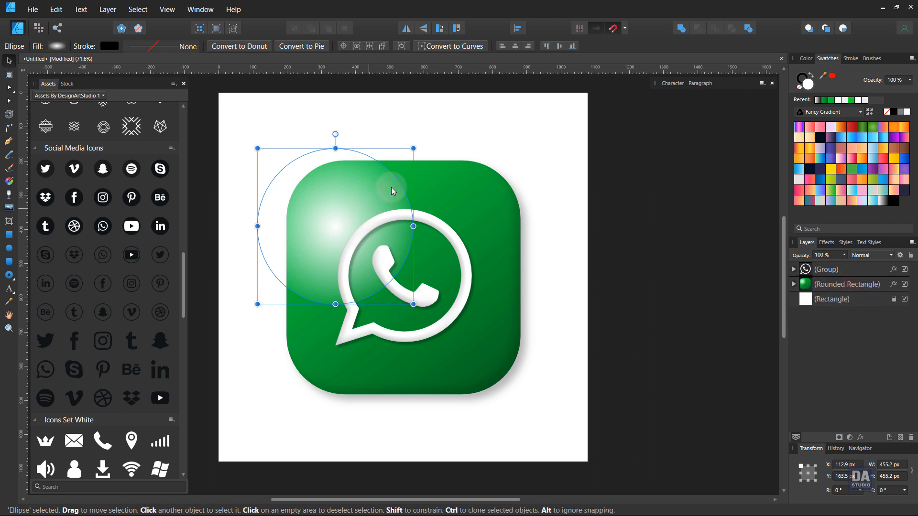
left_click_drag(413, 148, 459, 124)
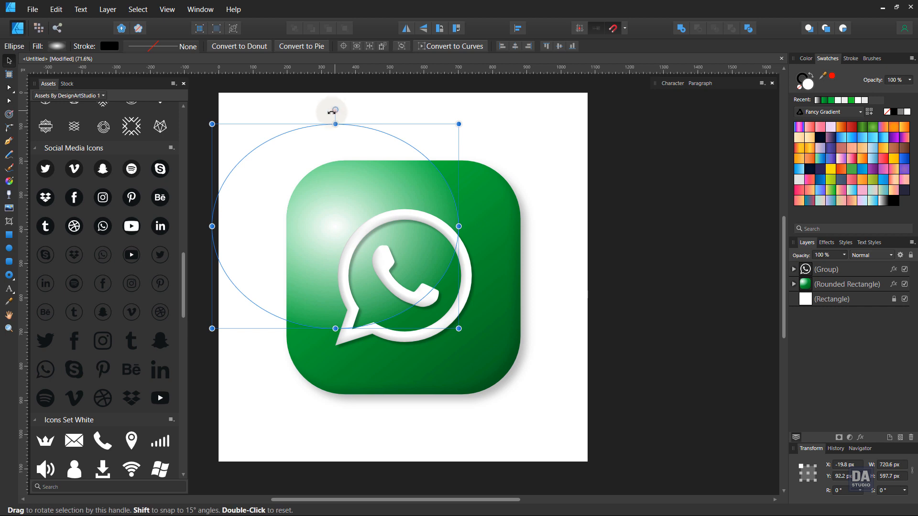
left_click_drag(335, 109, 272, 133)
mouse_move(321, 202)
left_mouse_down()
mouse_move(346, 203)
mouse_move(337, 201)
left_mouse_up()
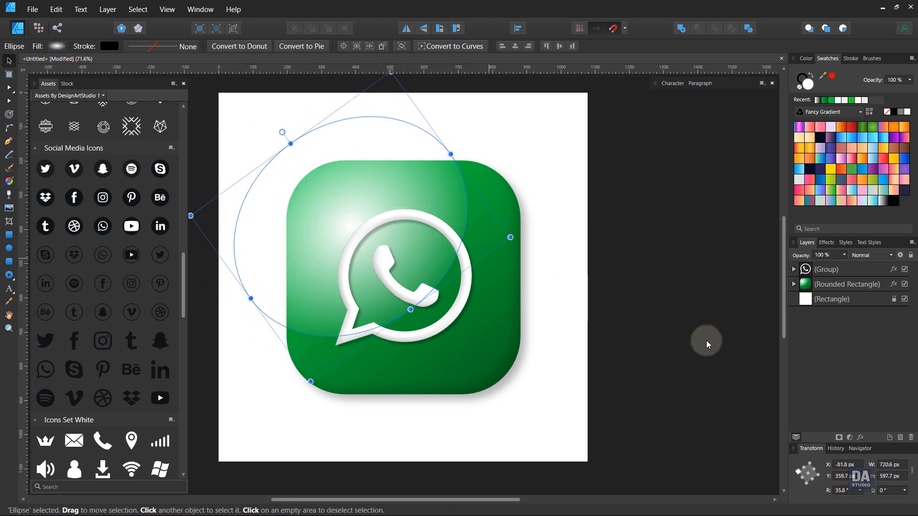
- Add a Gaussian Blur layer effect with a radius of about 88.6 px to the clipped ellipse
left_click(860, 437)
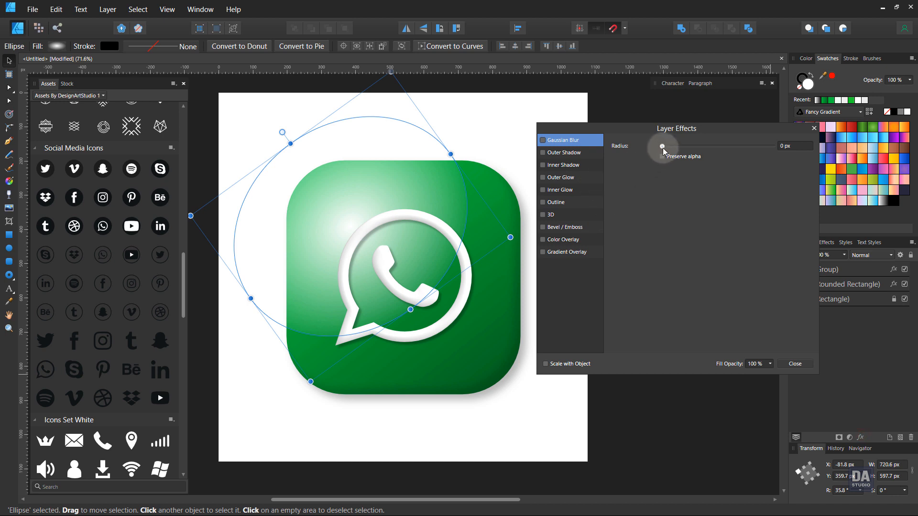
left_click_drag(664, 151, 749, 154)
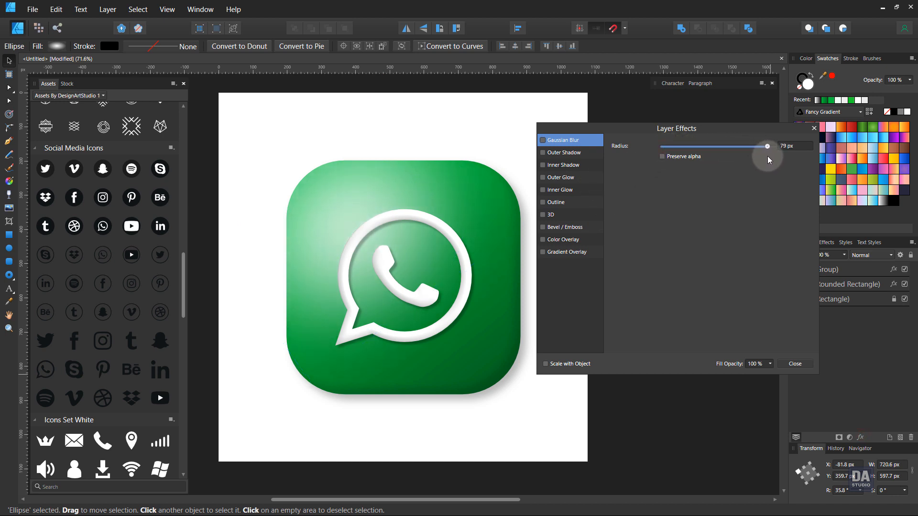
left_click(795, 364)
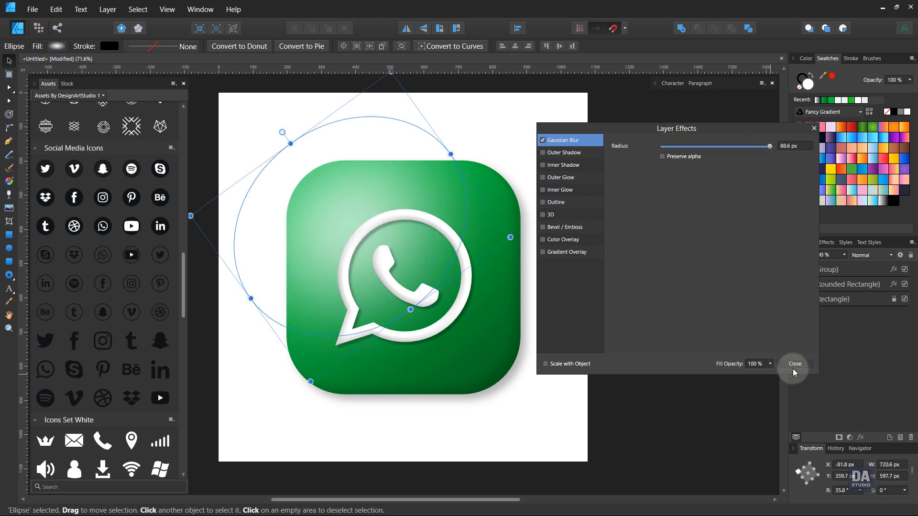
- Set the blurred ellipse's blend mode to Overlay and deselect it
left_click(871, 256)
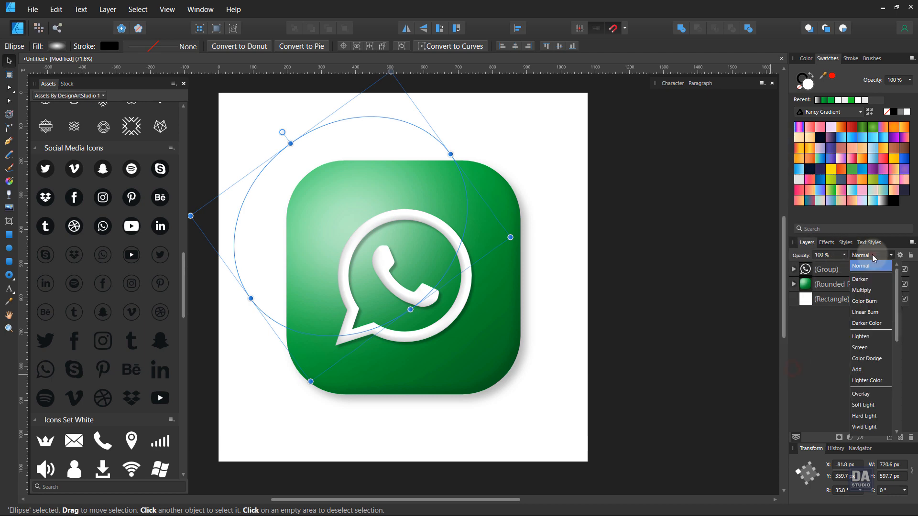
left_click(862, 394)
left_click(718, 343)
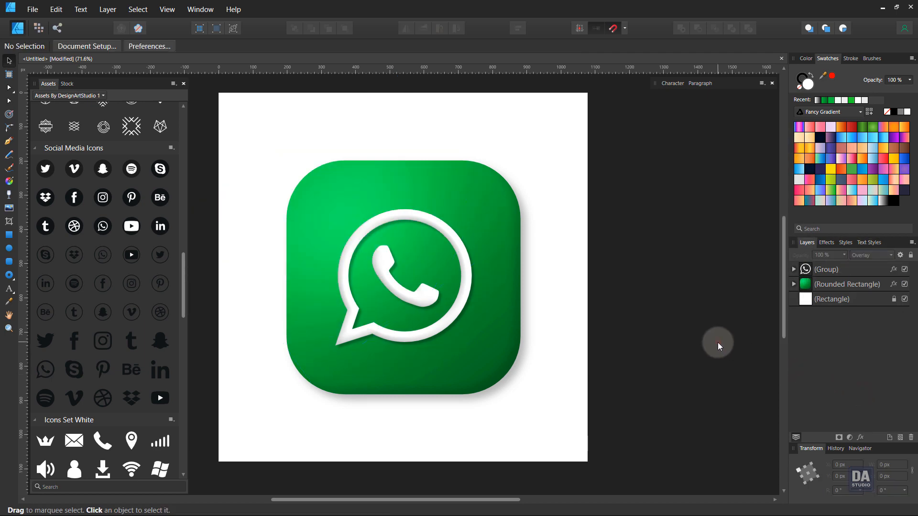
- Enable Scale with Object in the clipped ellipse's layer effects
double_click(347, 215)
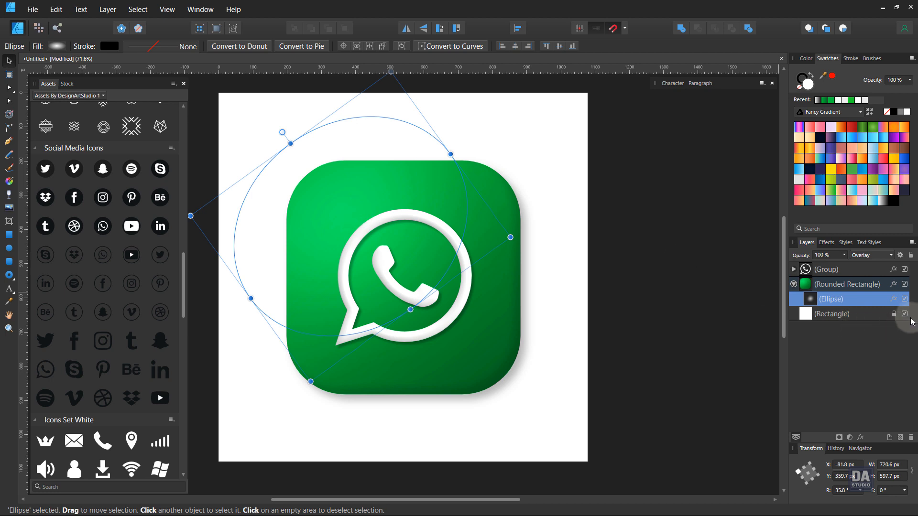
left_click(893, 299)
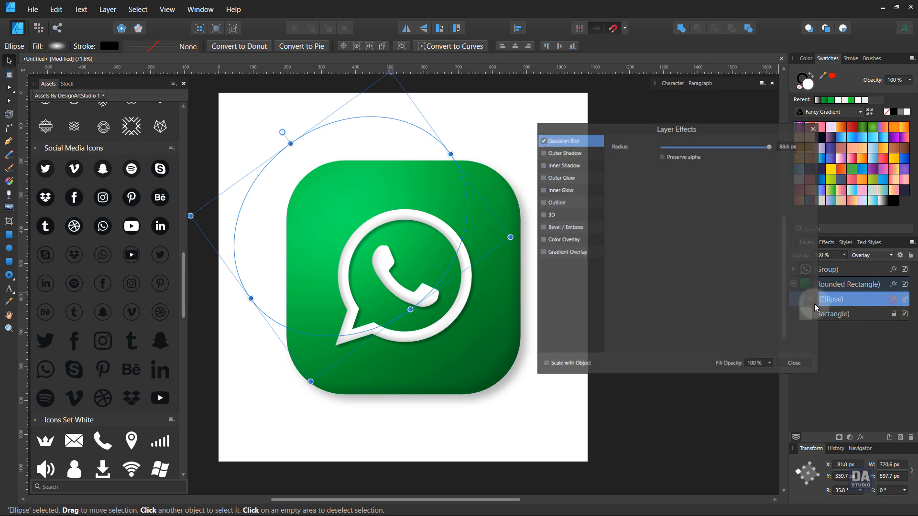
left_click(570, 364)
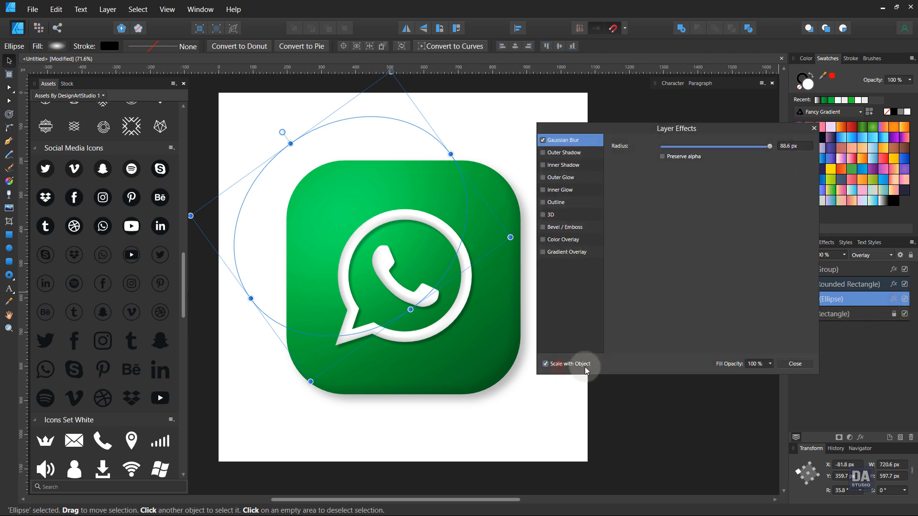
left_click(794, 364)
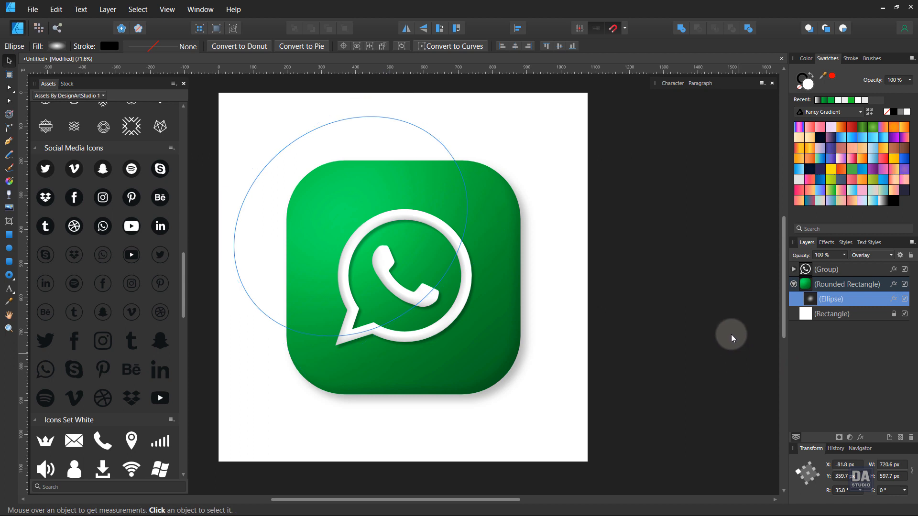
- Duplicate the highlight ellipse, resize the copy to about 468 × 310 px and place it over the rounded rectangle's lower-left corner
key("ctrl+j")
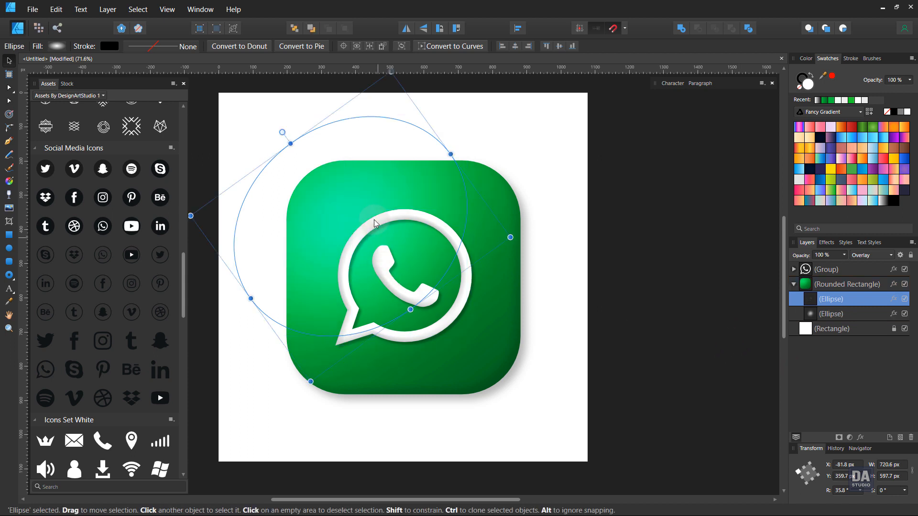
left_click_drag(365, 192, 362, 319)
left_click_drag(507, 363, 395, 355)
left_click_drag(243, 283, 291, 279)
left_click_drag(303, 335, 367, 329)
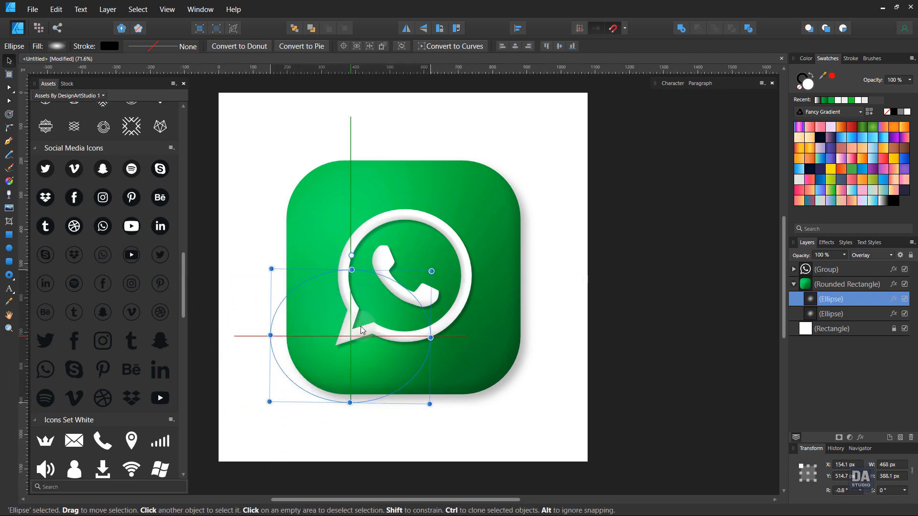
left_click_drag(352, 271, 351, 297)
- Duplicate the smaller highlight ellipse and place the copy over the rounded rectangle's right half, rotated about 43°
mouse_move(348, 362)
left_mouse_down()
mouse_move(419, 284)
mouse_move(456, 304)
left_mouse_up()
left_click_drag(461, 223, 405, 282)
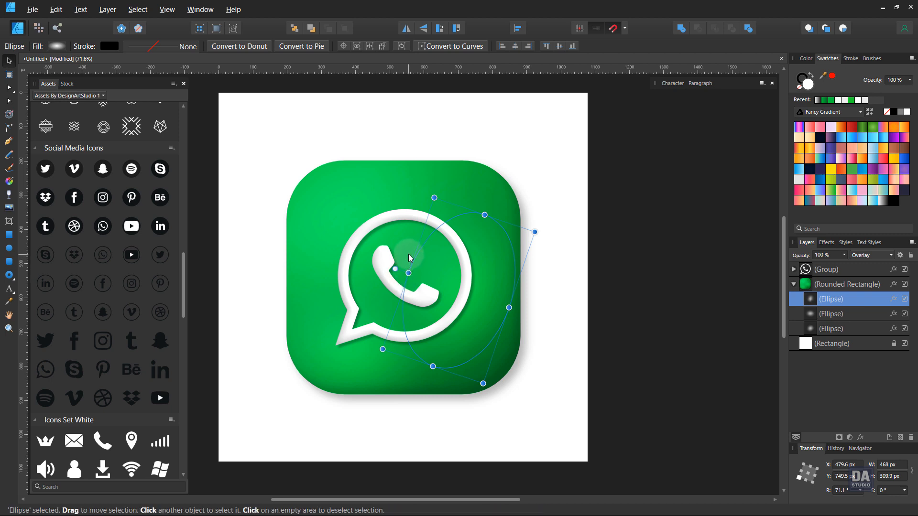
left_click_drag(453, 304, 450, 322)
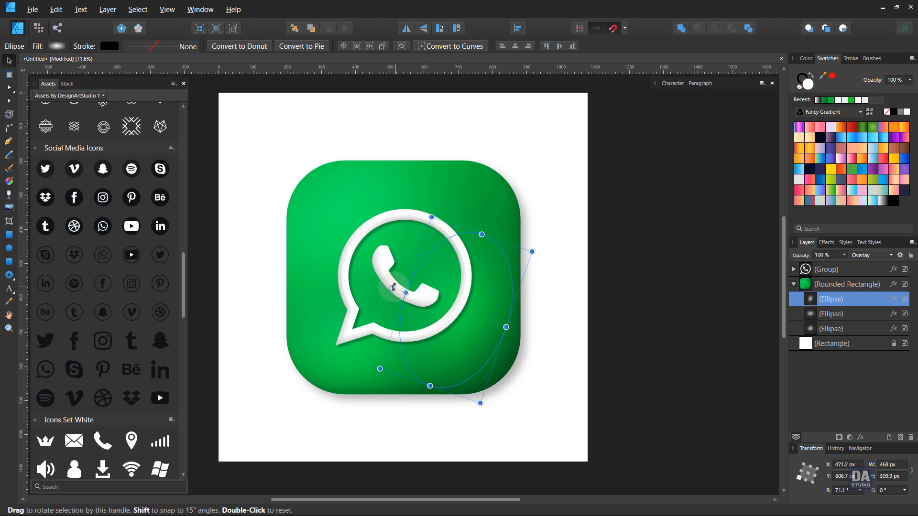
left_click_drag(392, 289, 410, 261)
left_click_drag(435, 317, 421, 284)
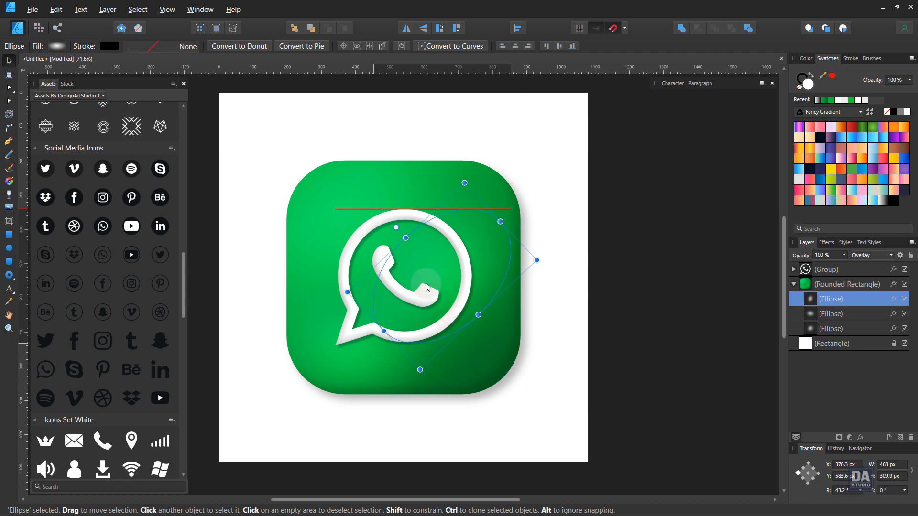
left_click(608, 291)
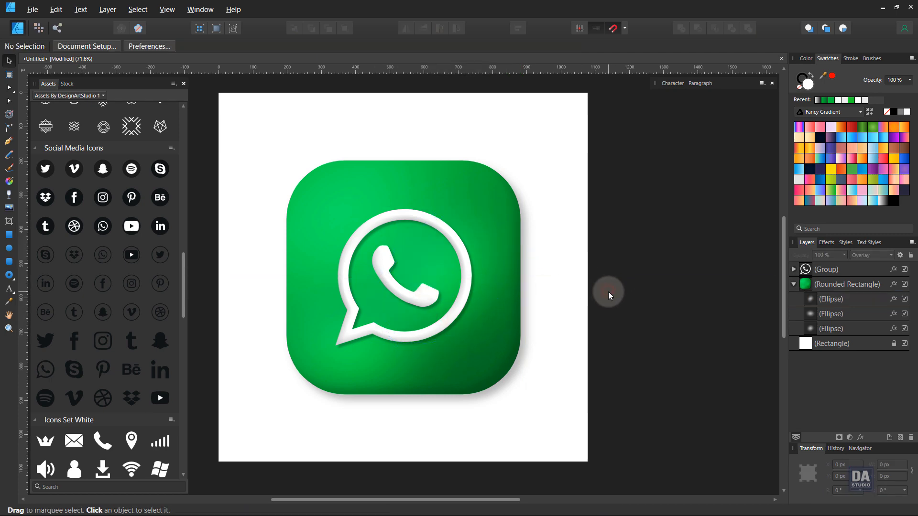